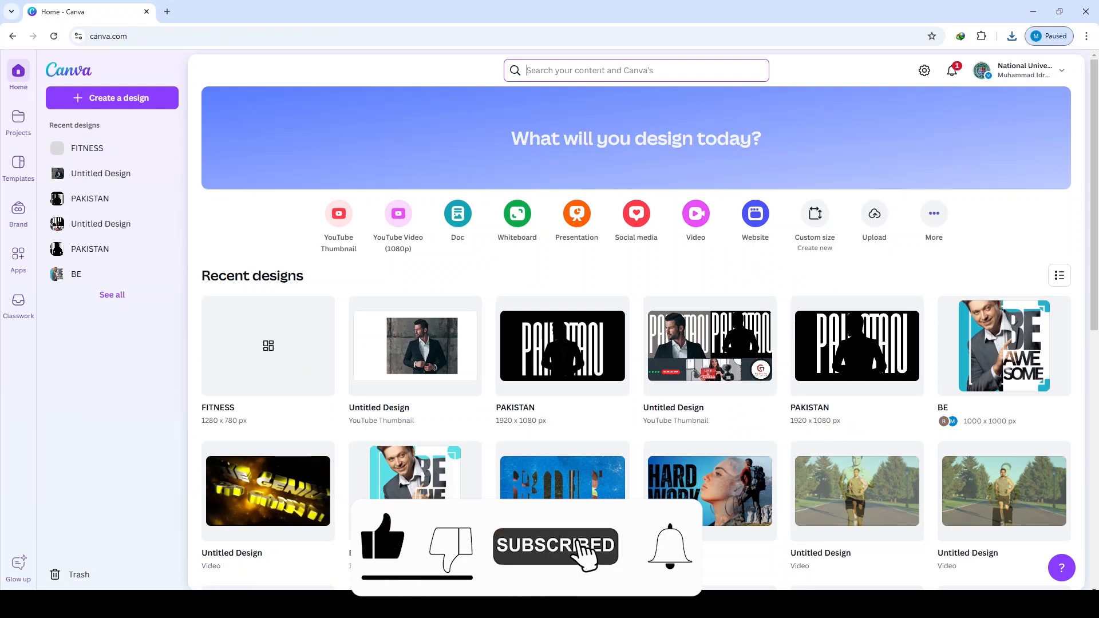
- Create a new blank design with a custom size of 1280 × 780 px
click(815, 217)
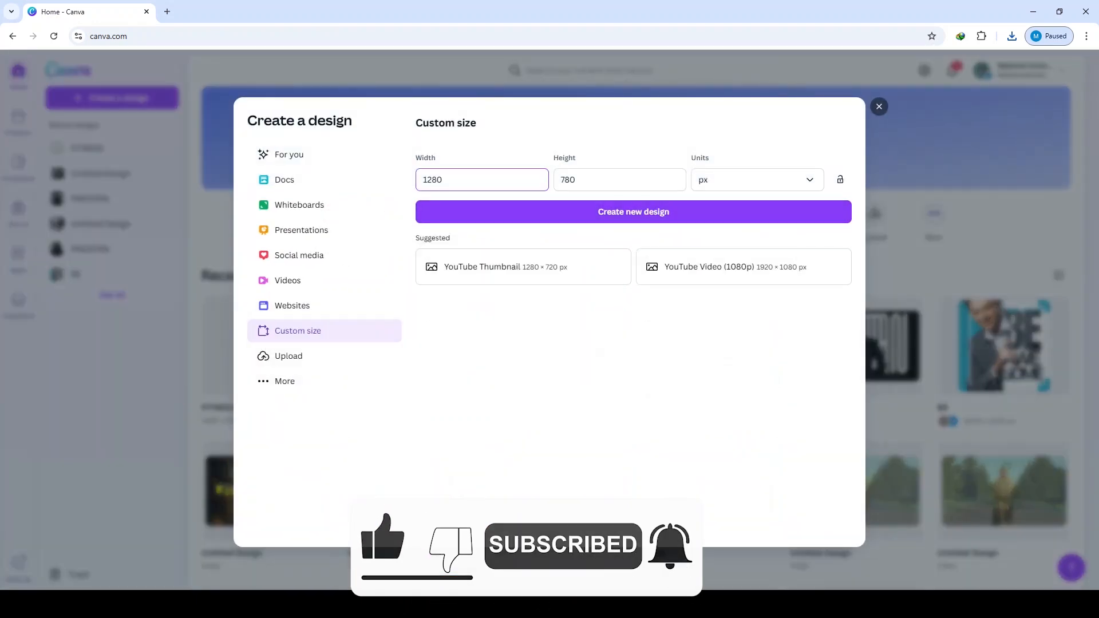
click(575, 180)
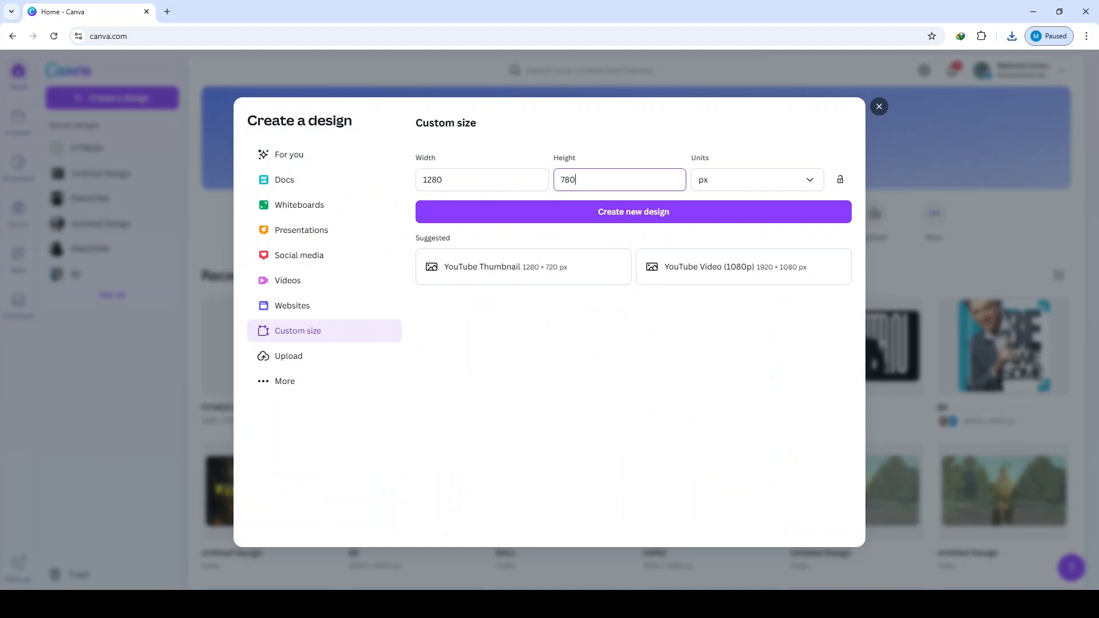
click(633, 212)
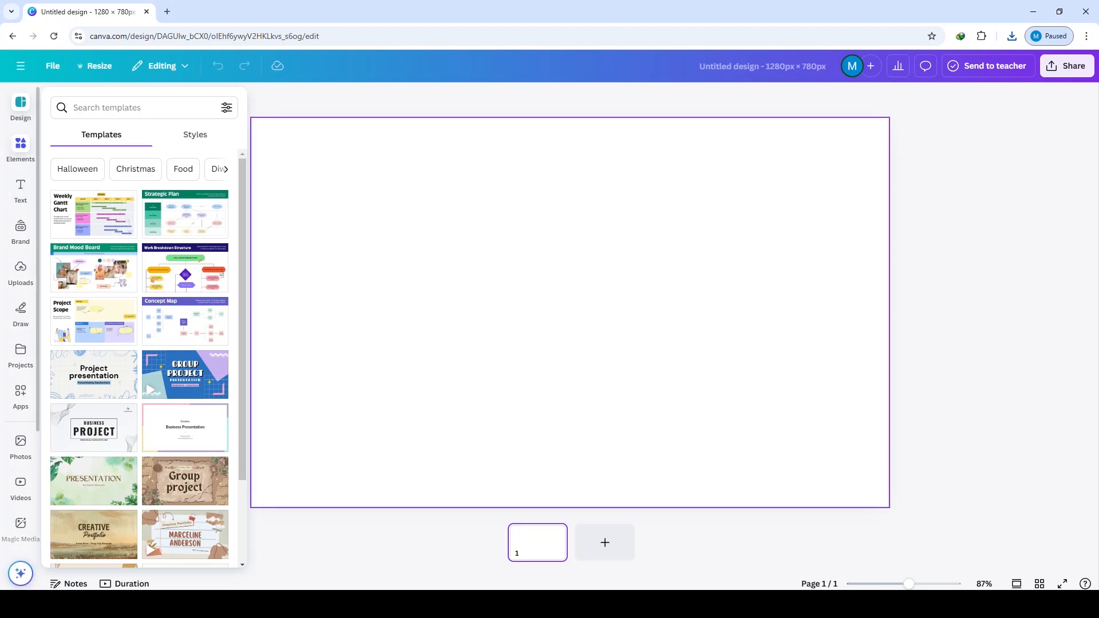
- Add the recently used photo of the woman exercising on a blue mat and set it as the page background
click(21, 147)
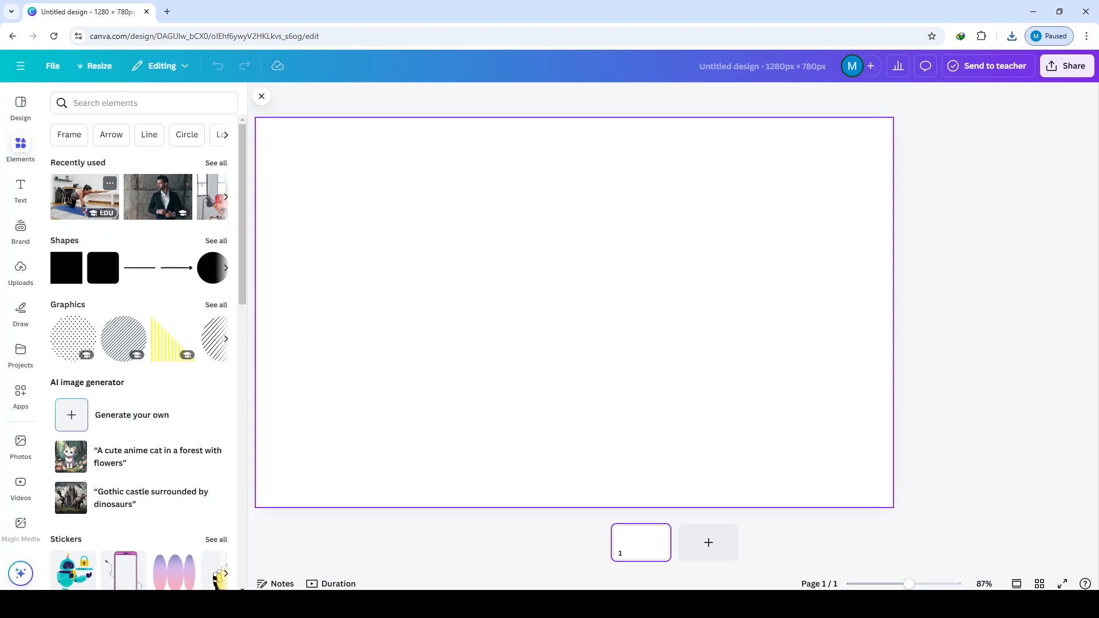
click(84, 196)
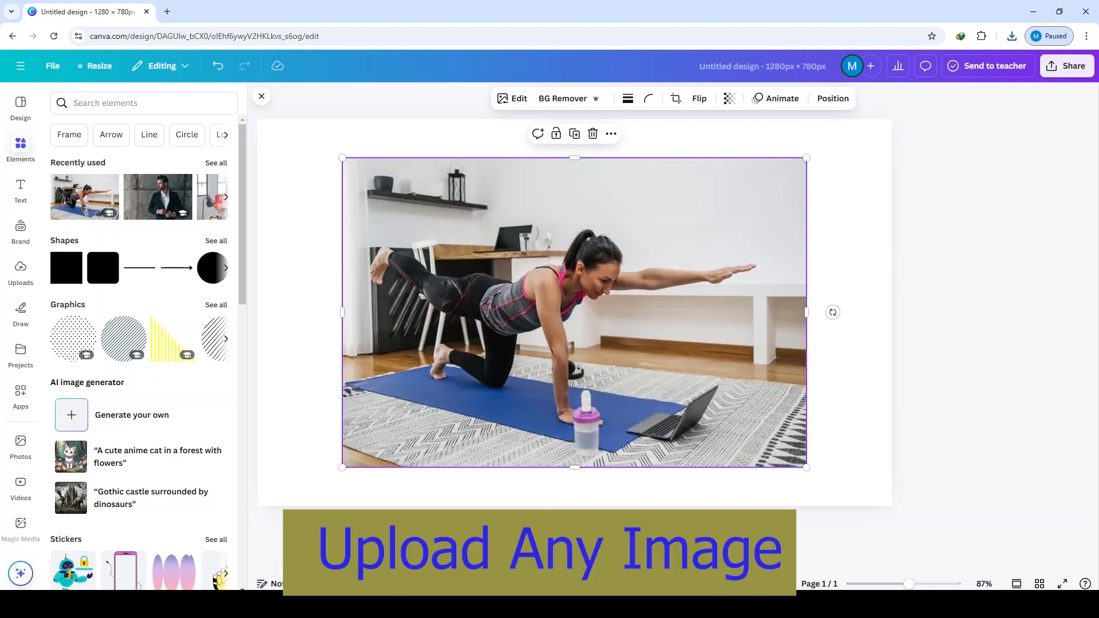
right_click(540, 256)
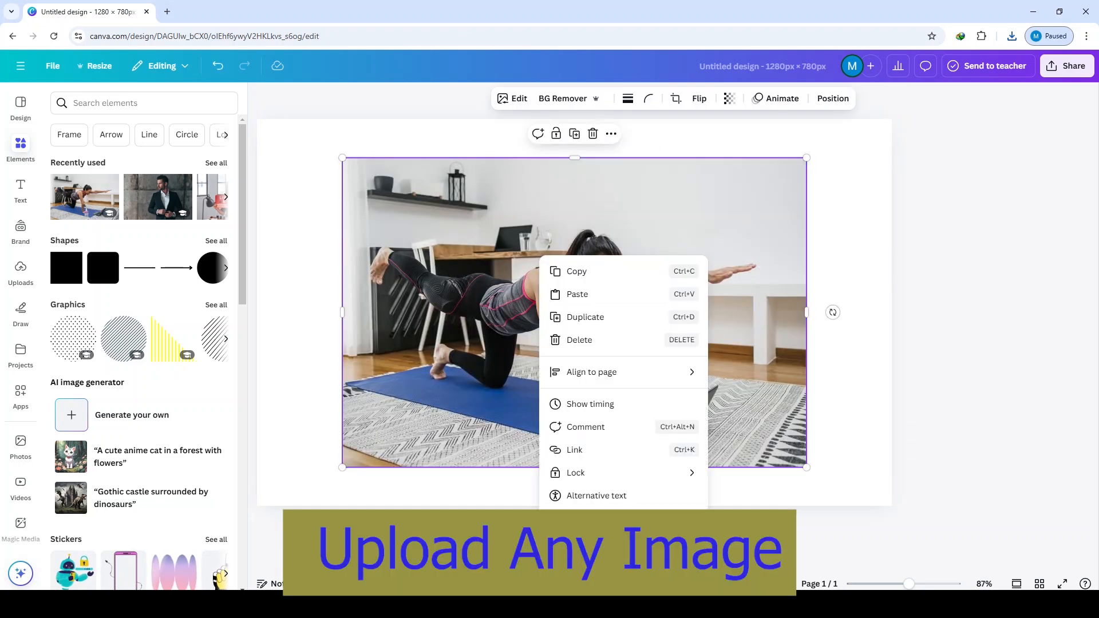
click(608, 527)
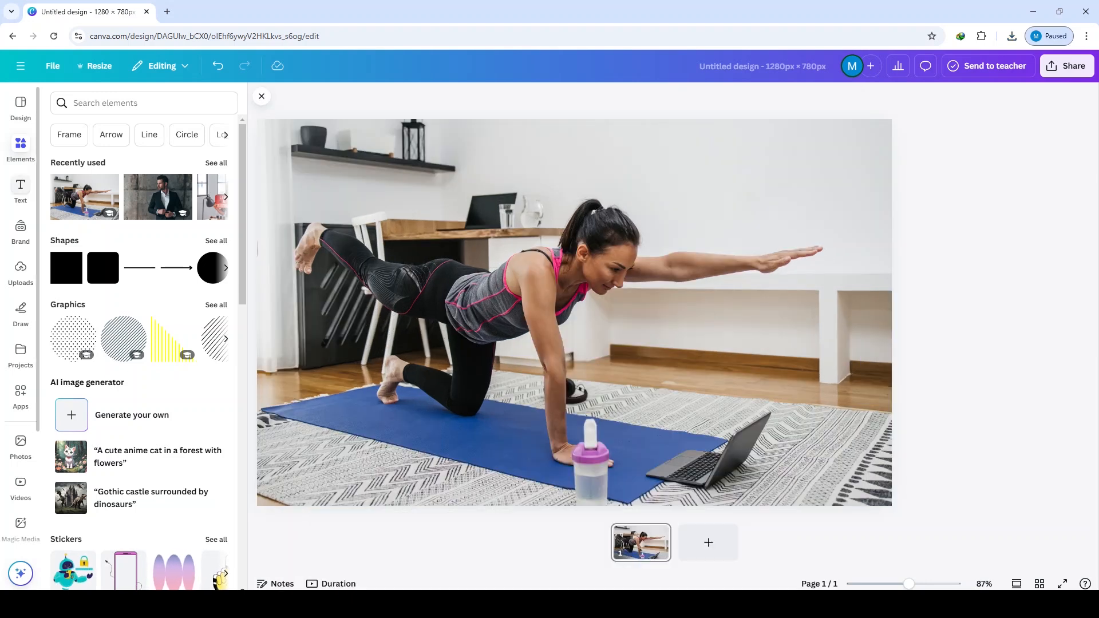
- Add a heading to the page with the text FITNESS
click(21, 188)
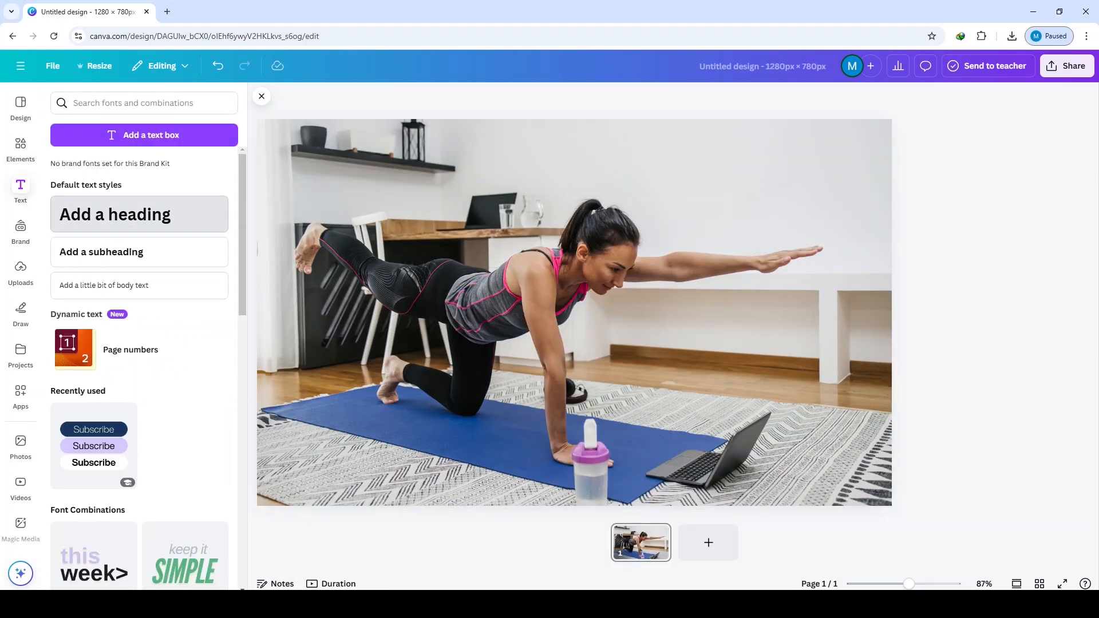
click(115, 214)
text(F)
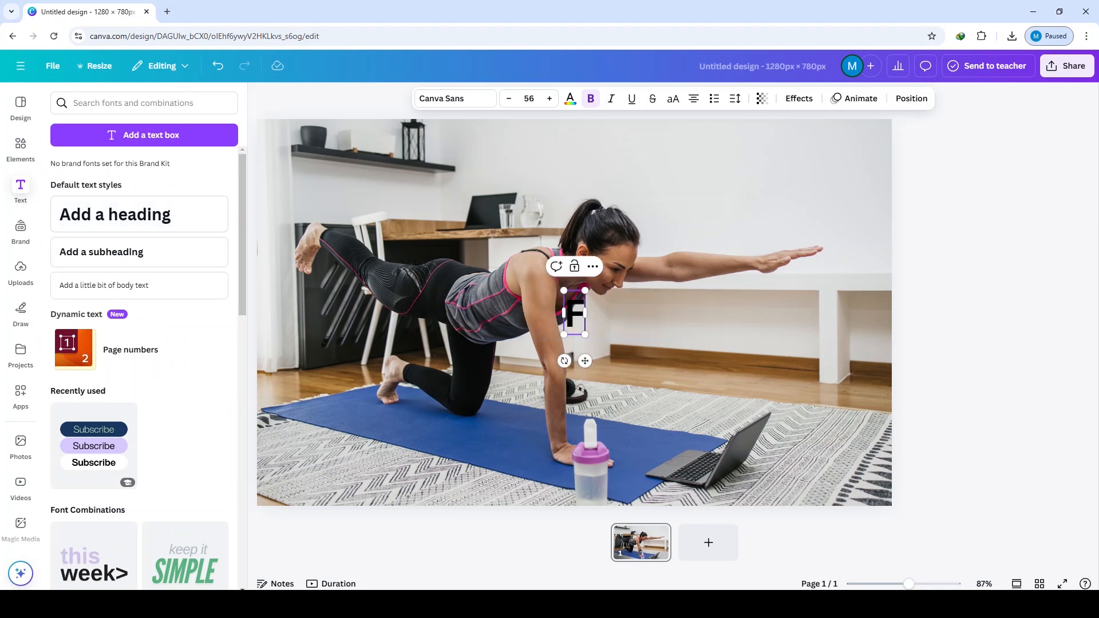
text(ITNESS)
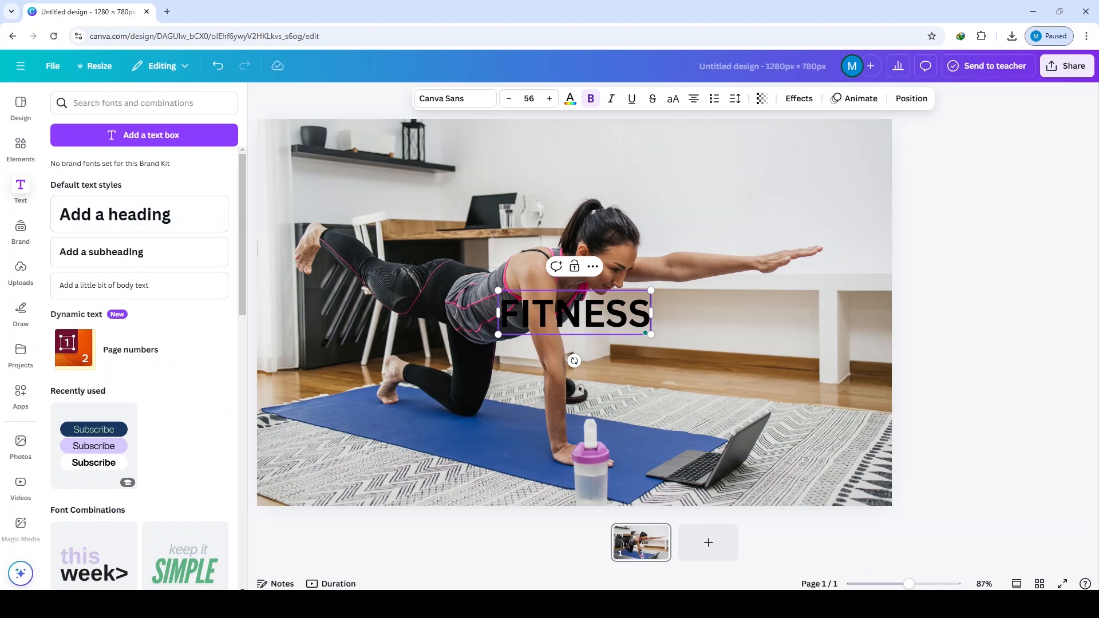
- Change the FITNESS heading's font to Formula and its text colour to white
drag(500, 313, 651, 313)
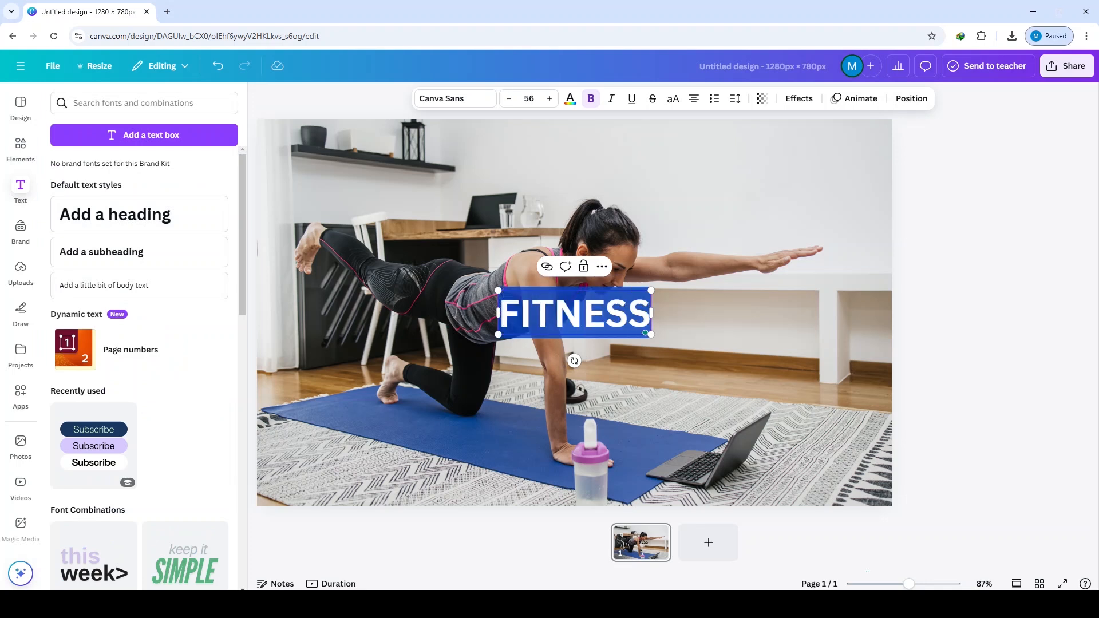
click(455, 99)
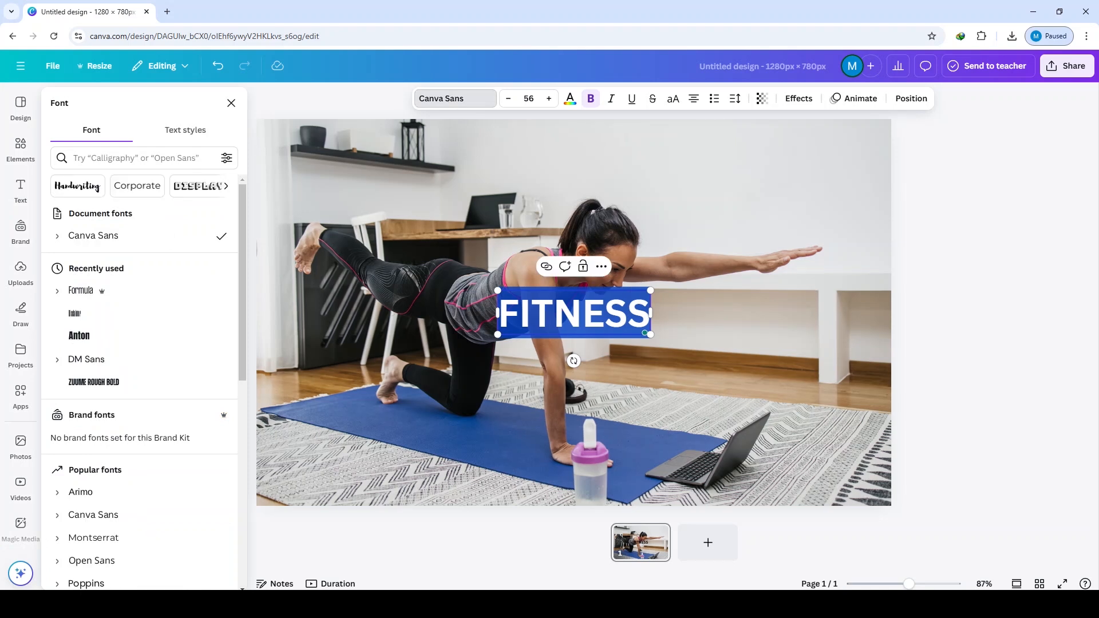
click(136, 158)
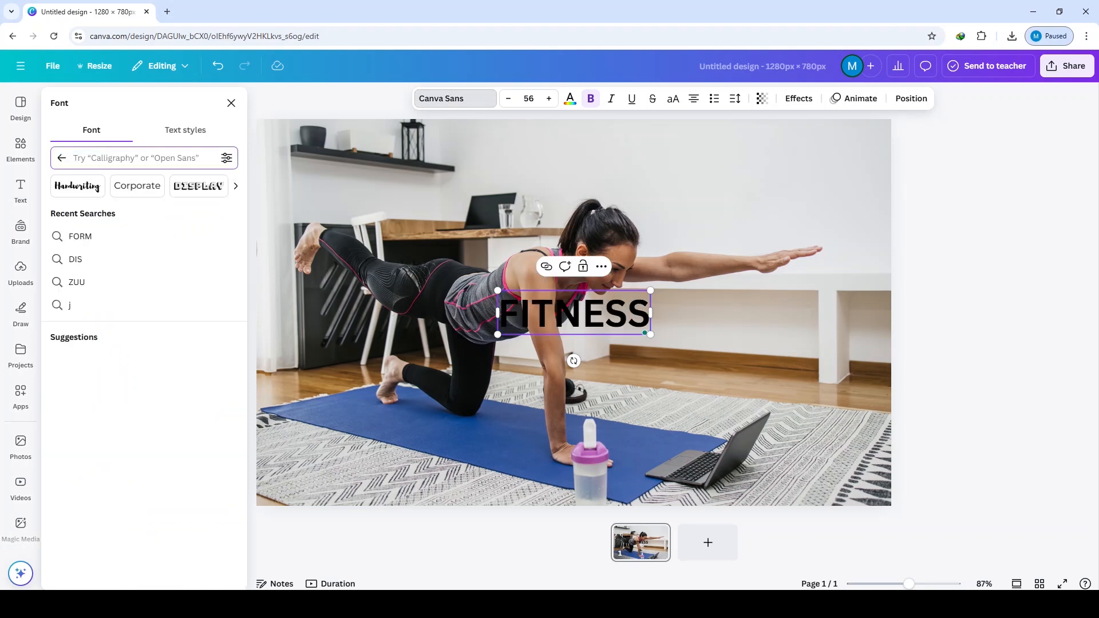
text(F)
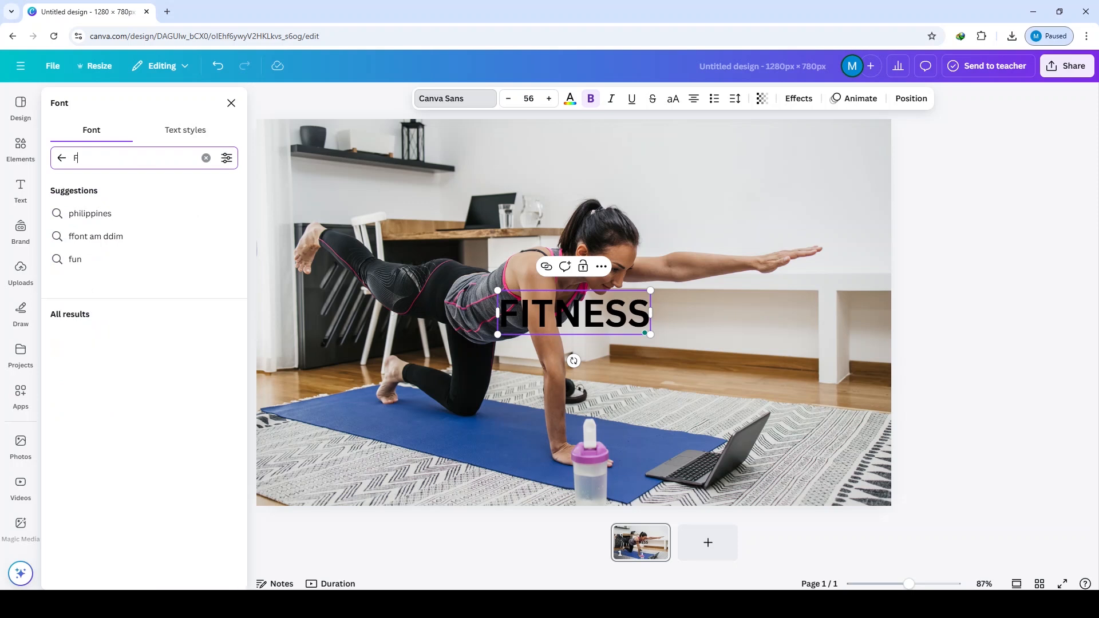
text(OR)
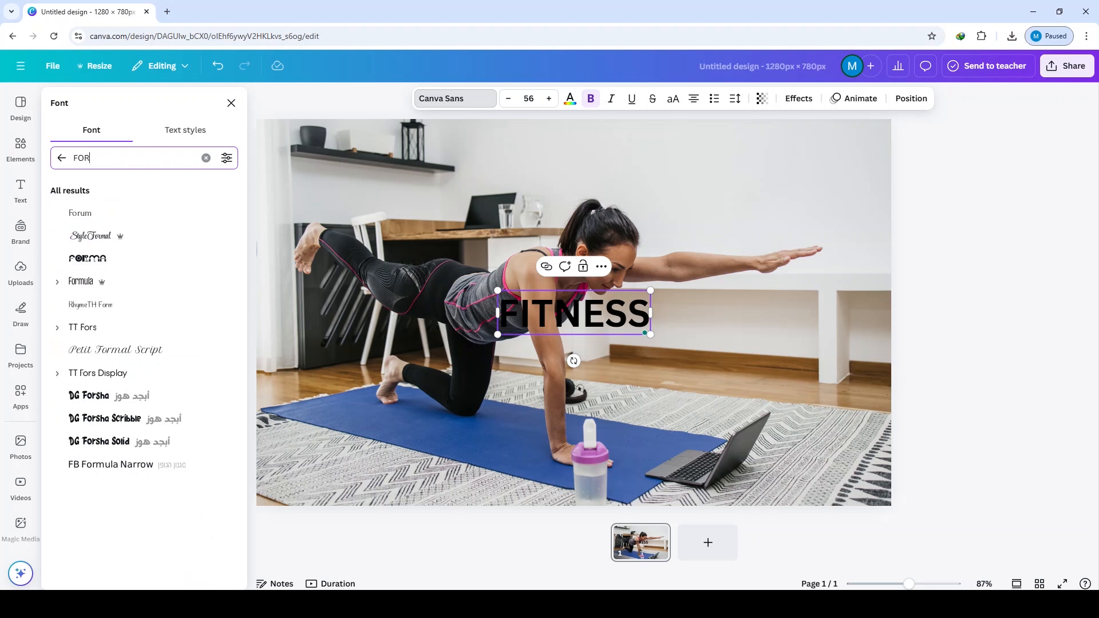
text(MULA)
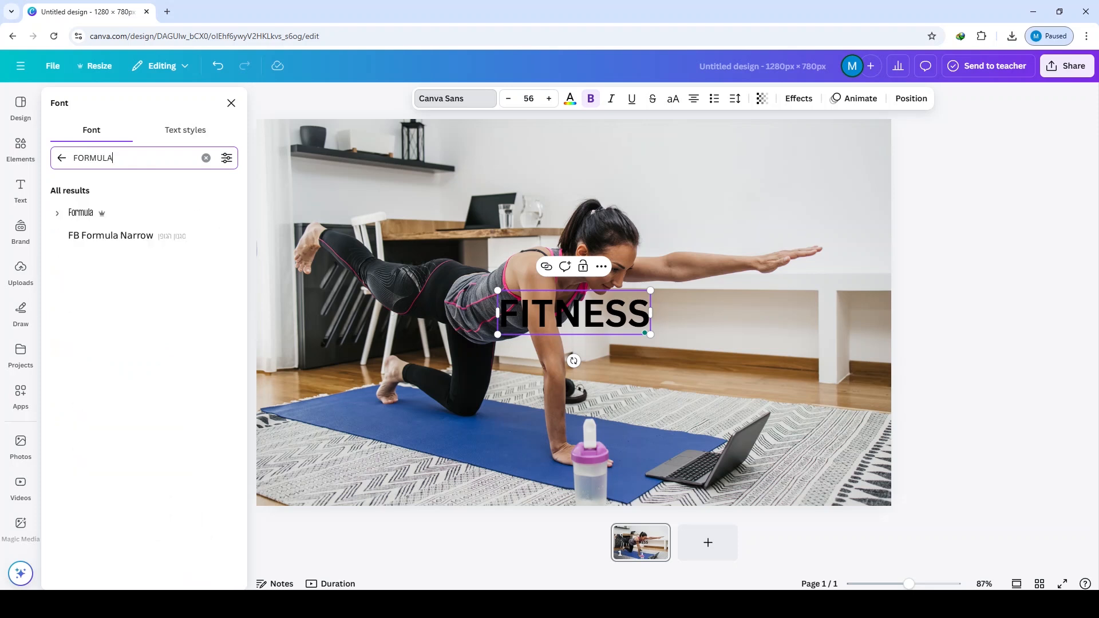
click(81, 213)
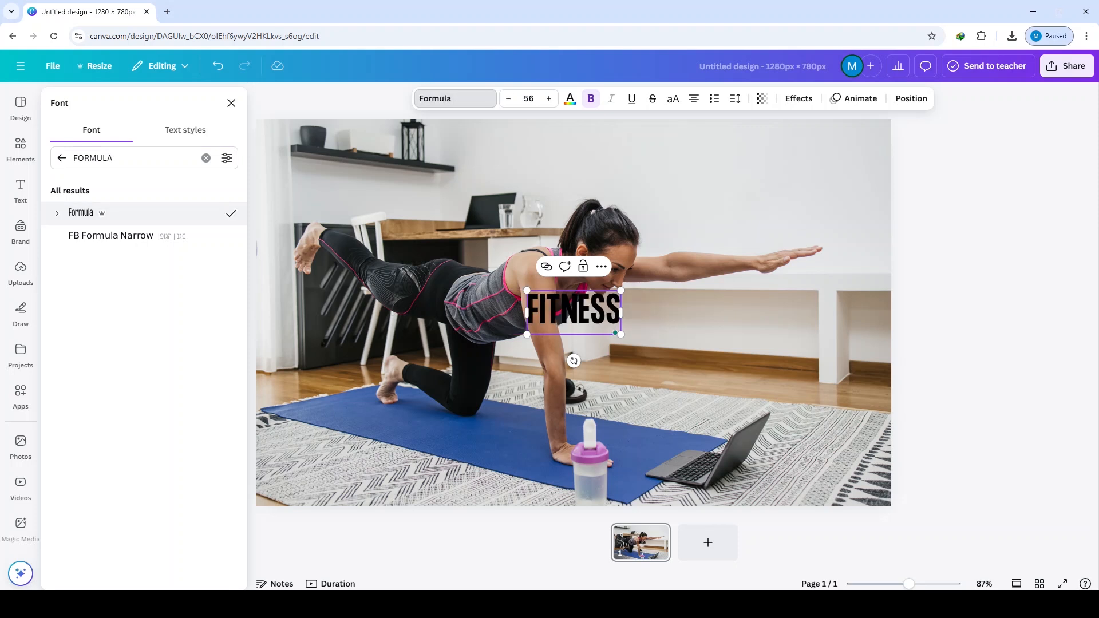
click(570, 98)
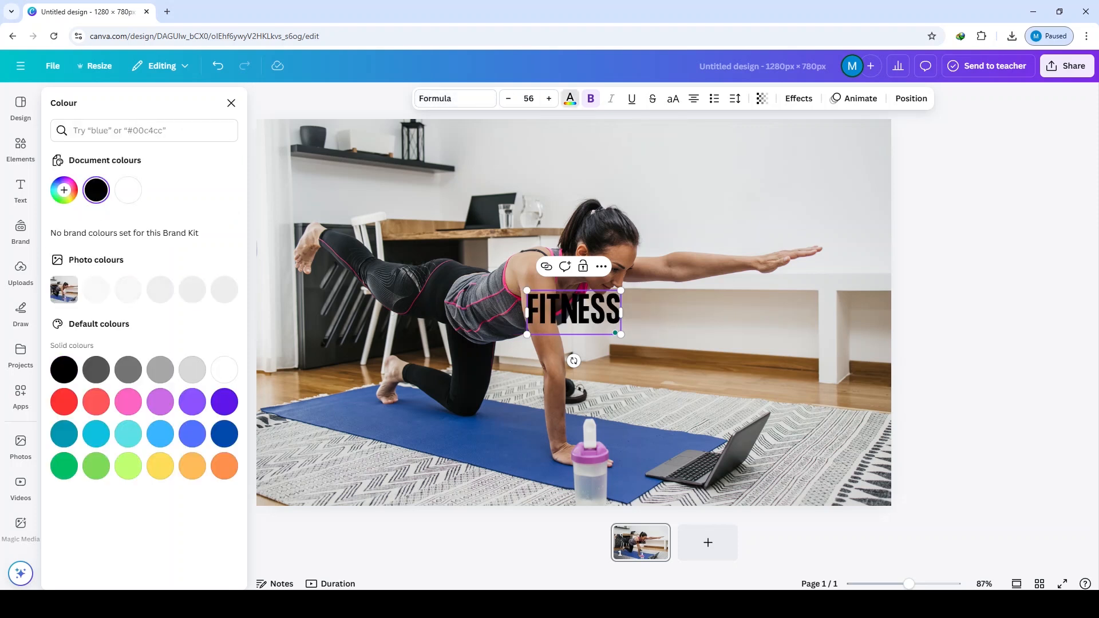
click(223, 369)
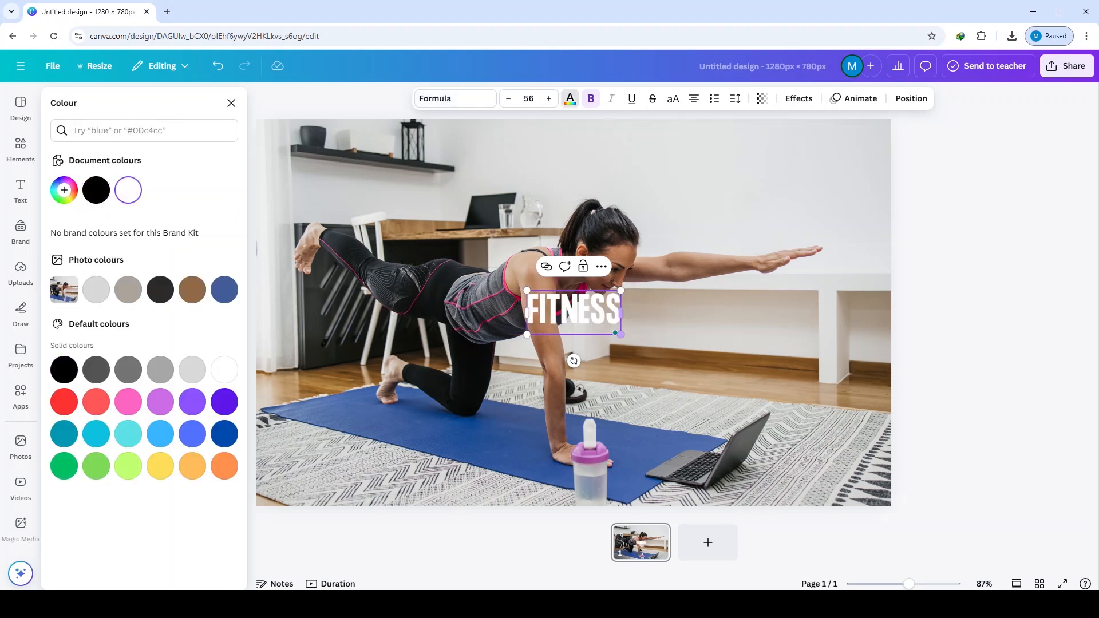
- Enlarge the FITNESS heading to about font size 275 and place it over the woman, near the middle of the page
drag(620, 334, 880, 457)
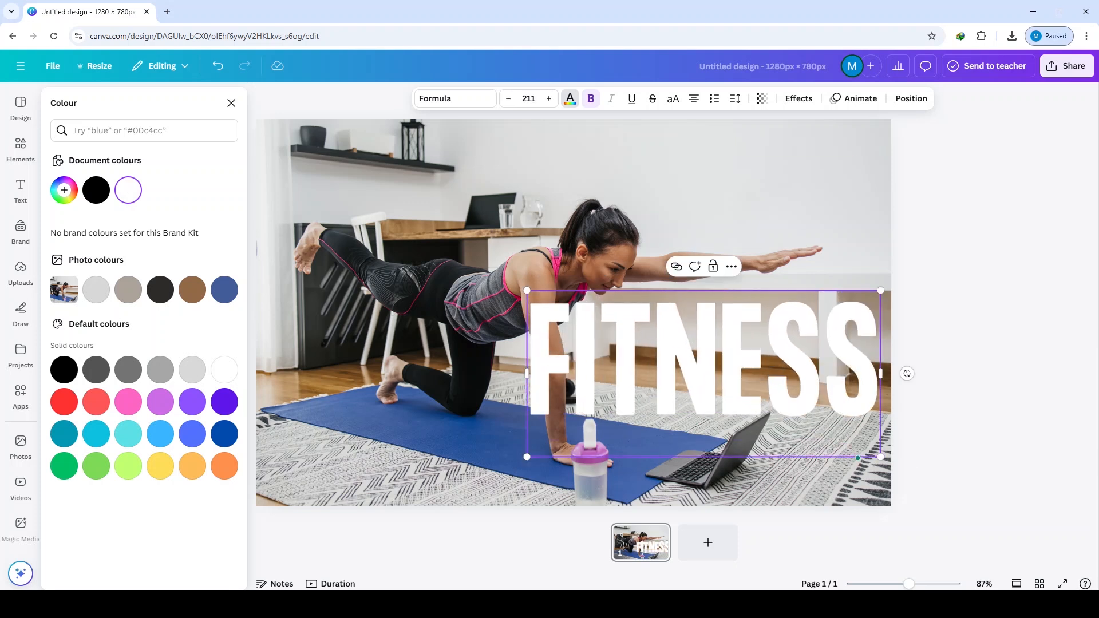
click(776, 477)
drag(703, 366, 551, 346)
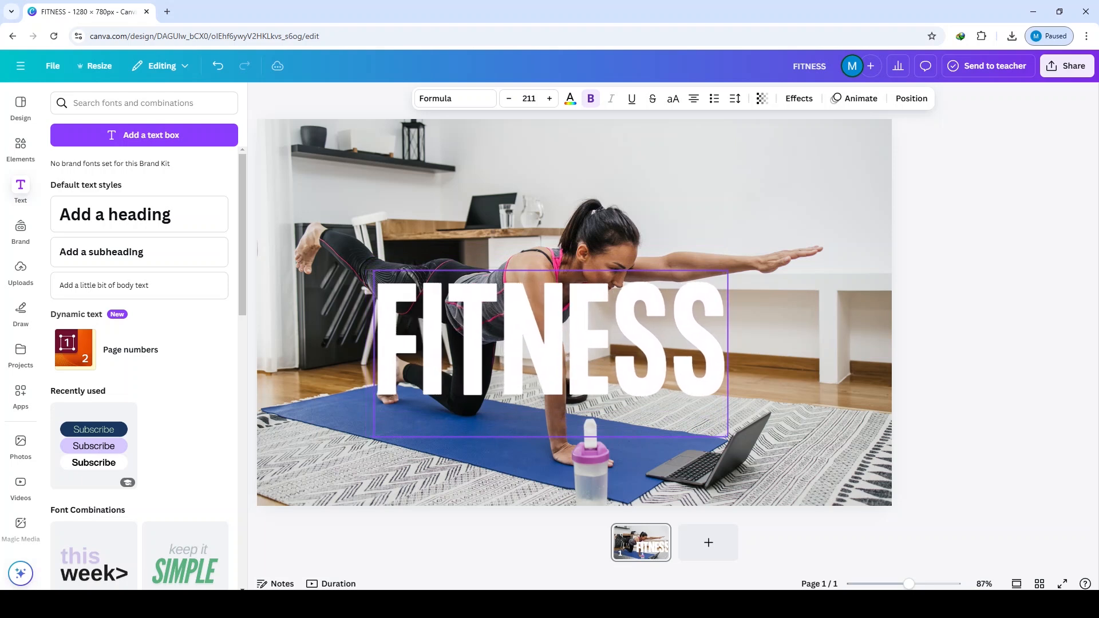
drag(727, 437, 835, 487)
drag(605, 360, 590, 328)
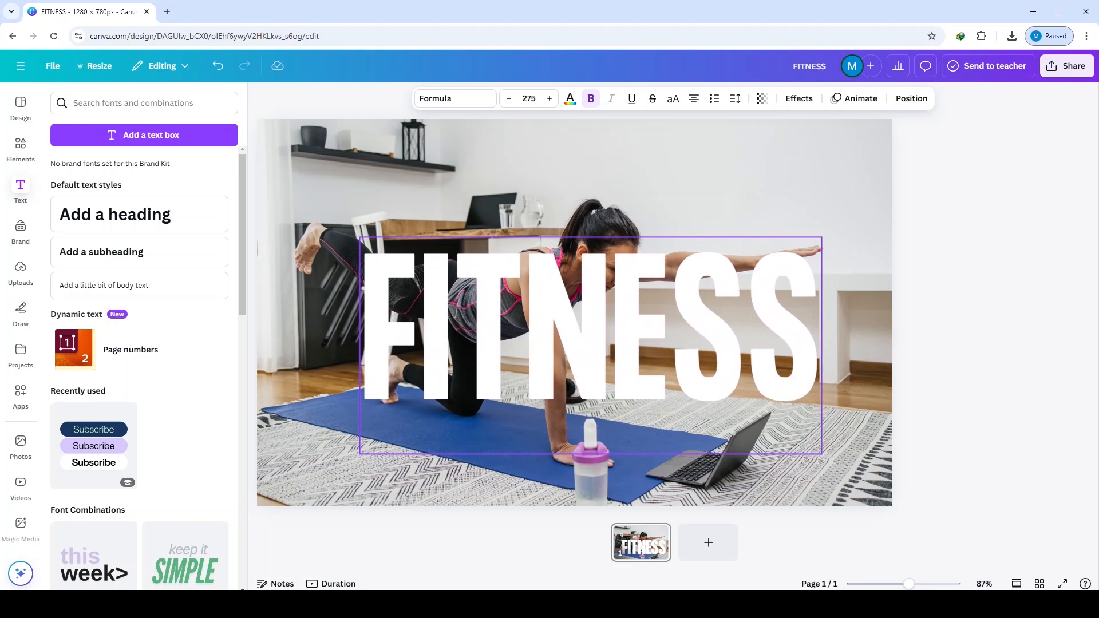
drag(589, 328, 589, 328)
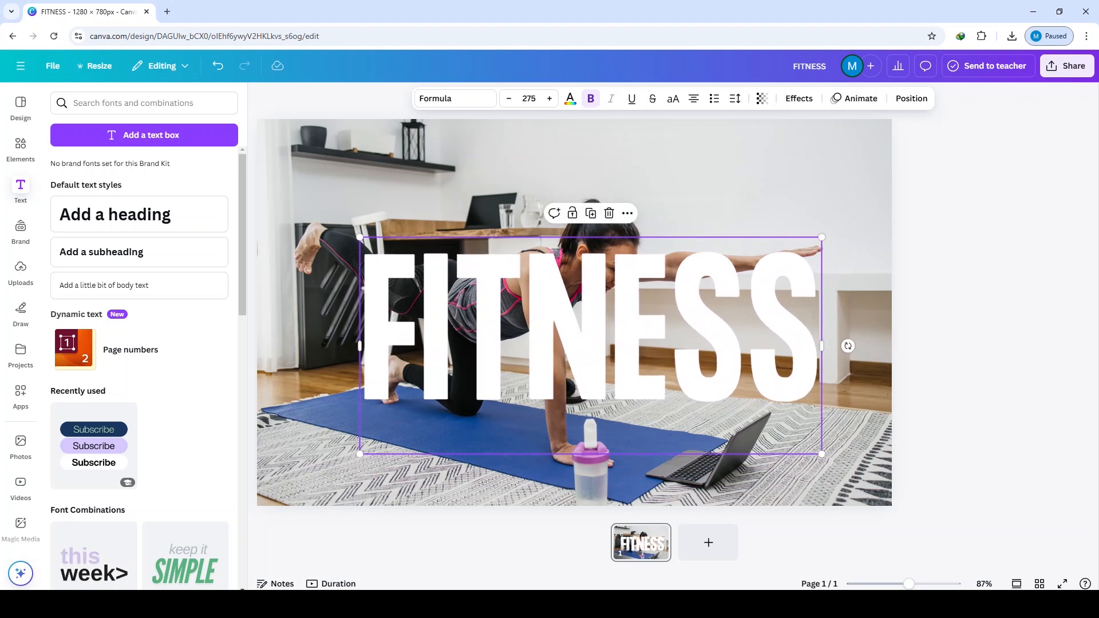
- Apply the Hollow text effect to the FITNESS heading with a thickness of 1
click(799, 98)
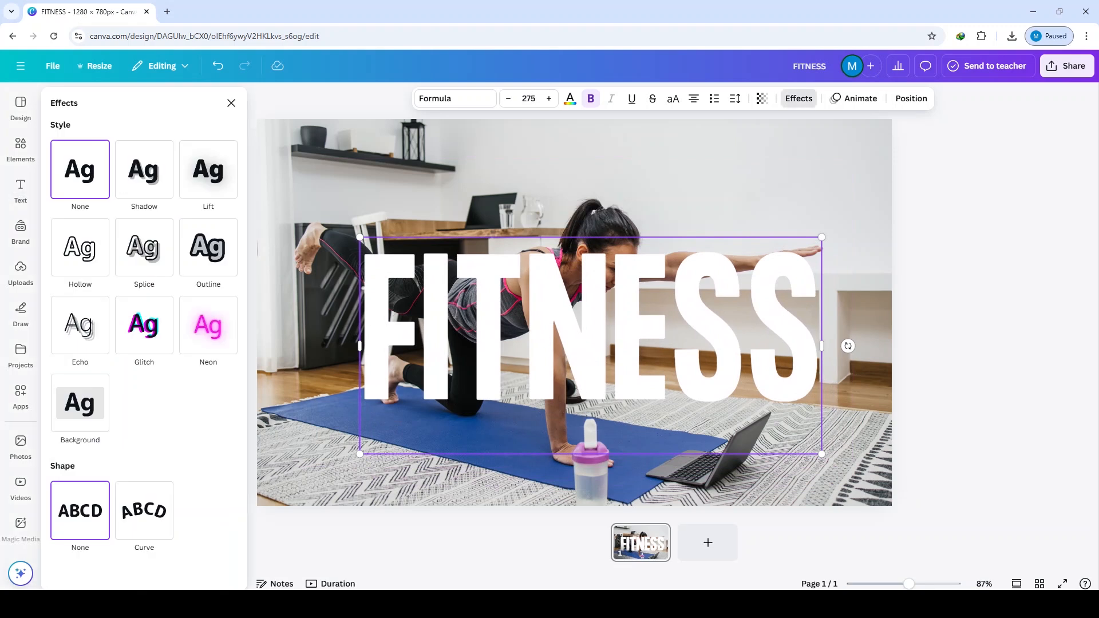
click(80, 247)
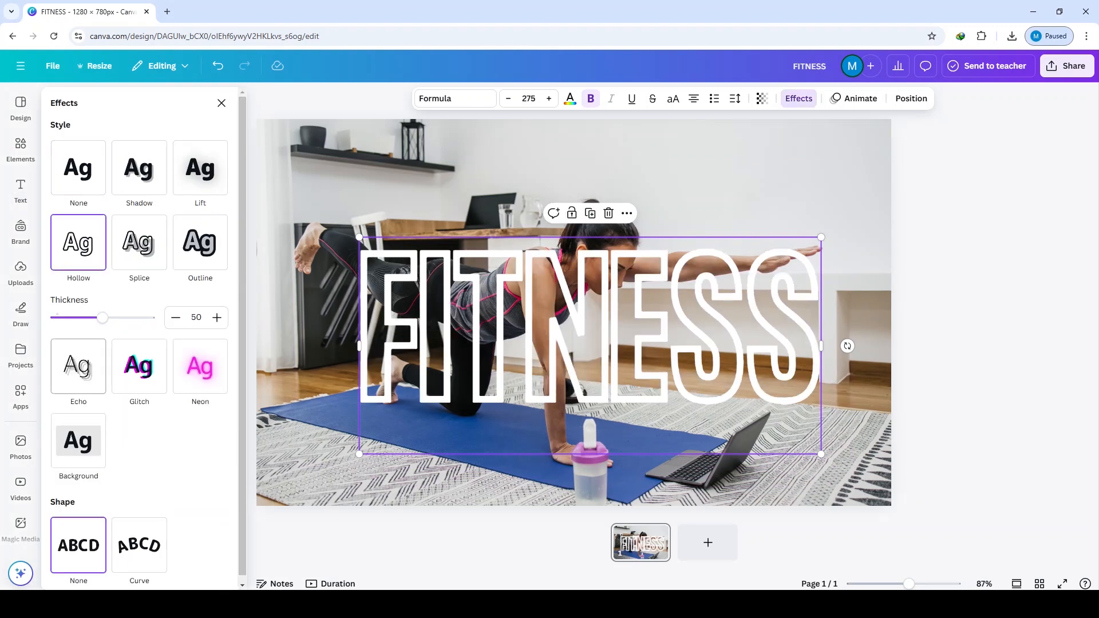
drag(102, 317, 56, 318)
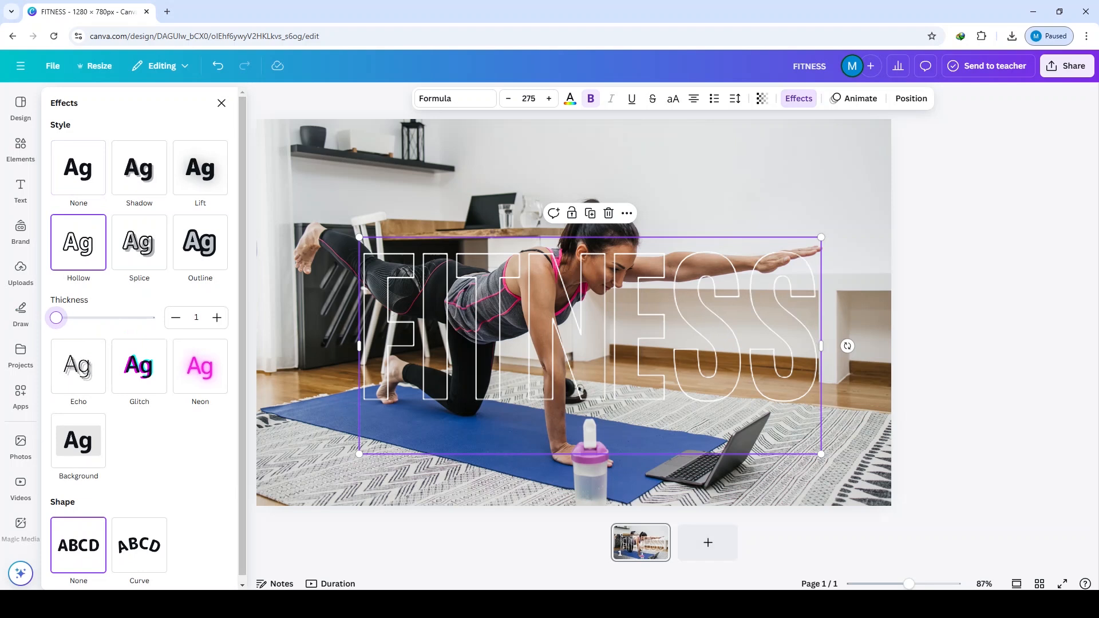
- Duplicate the page and remove the background of the photo on page 2, keeping only the woman and the outlined text
right_click(640, 541)
click(646, 324)
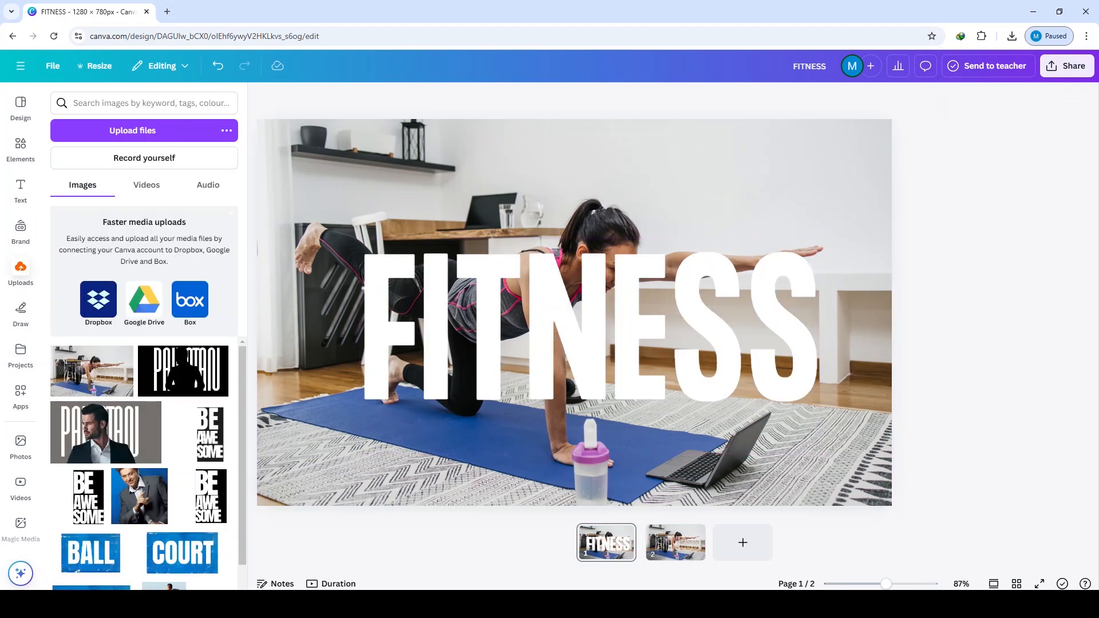
click(675, 542)
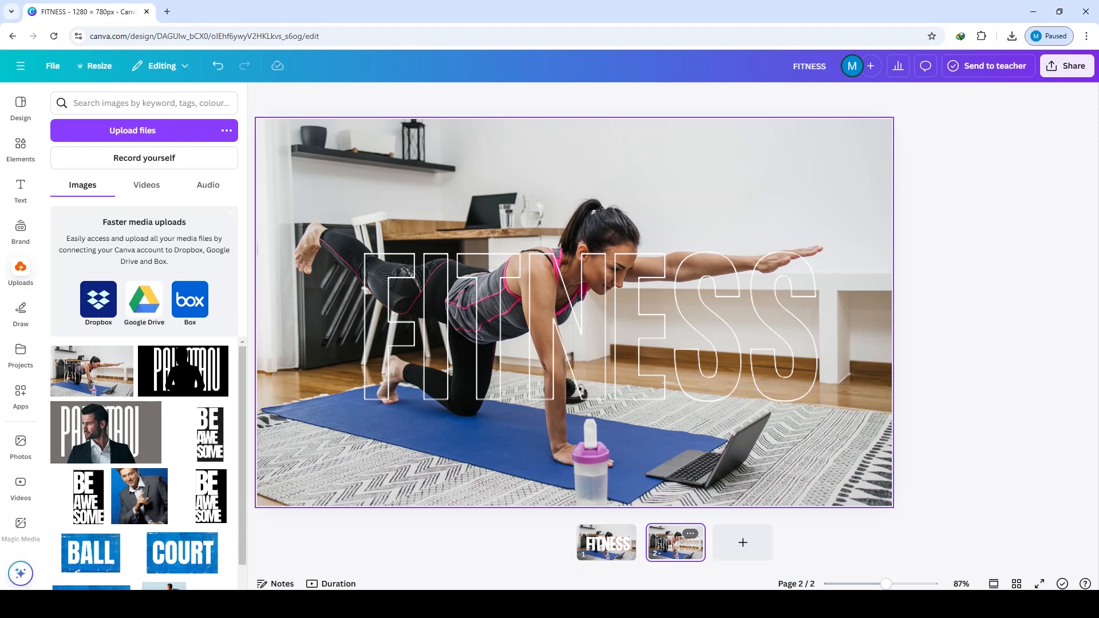
click(687, 188)
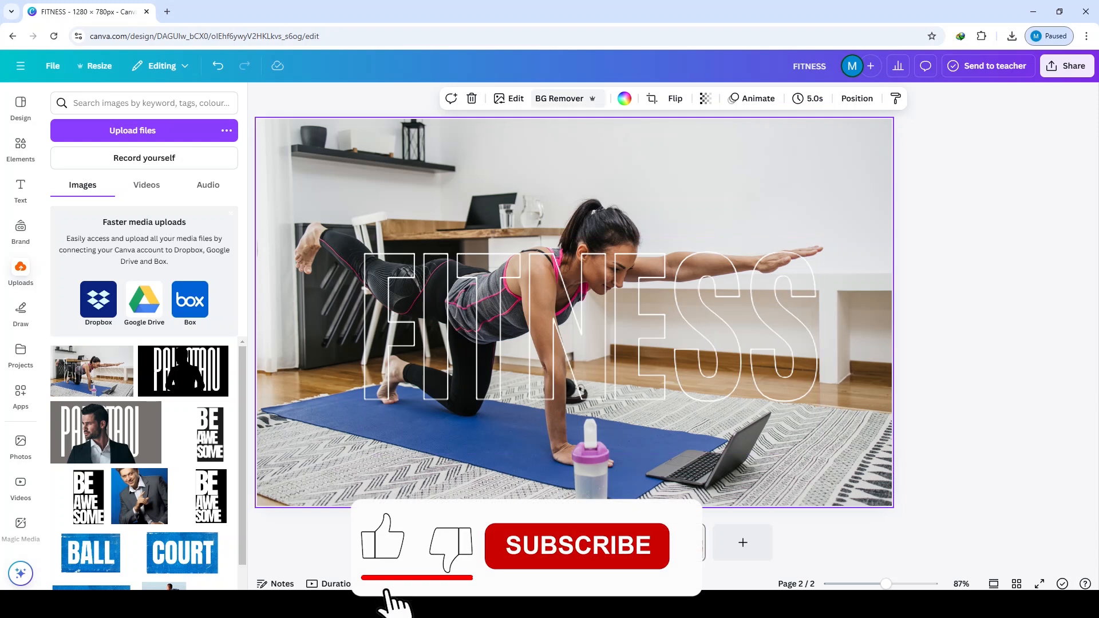
click(566, 98)
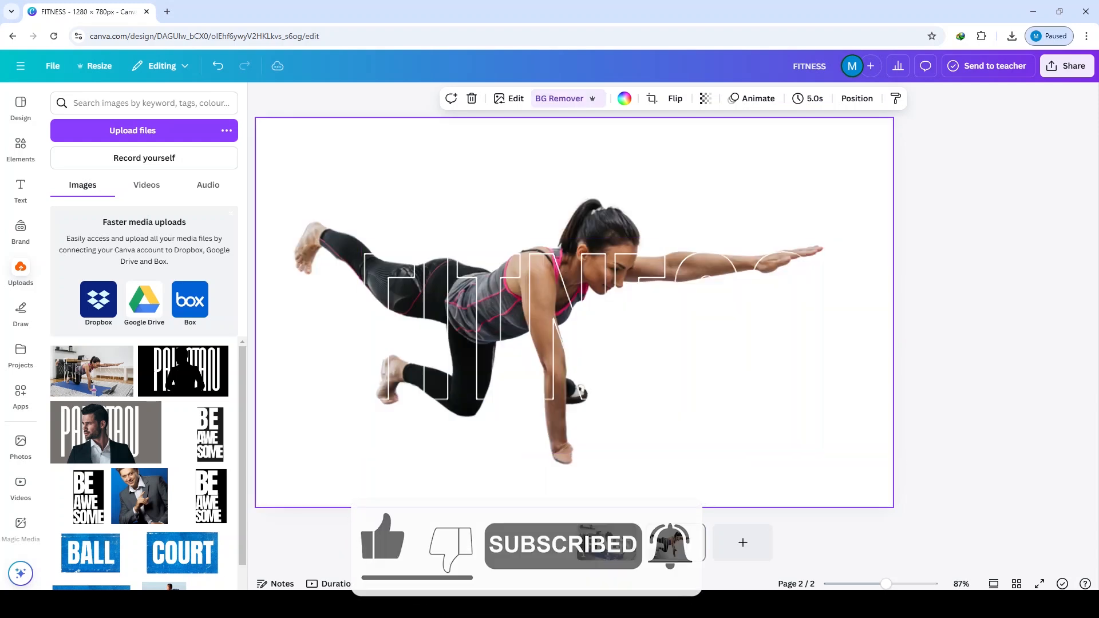
- Download only page 2 as a PNG with a transparent background
click(1066, 66)
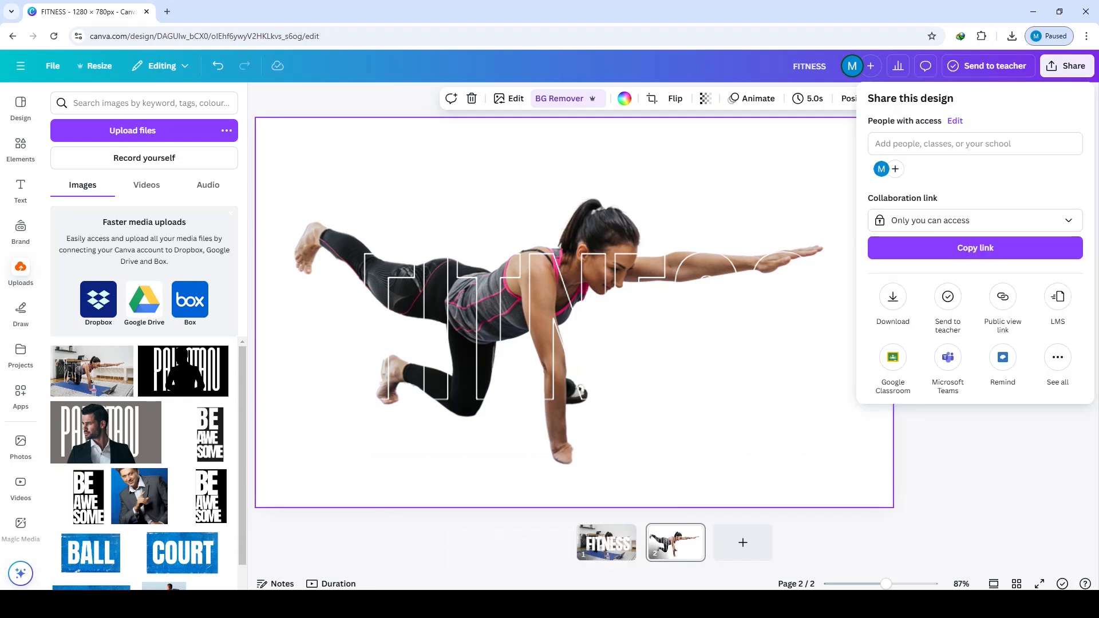
click(893, 296)
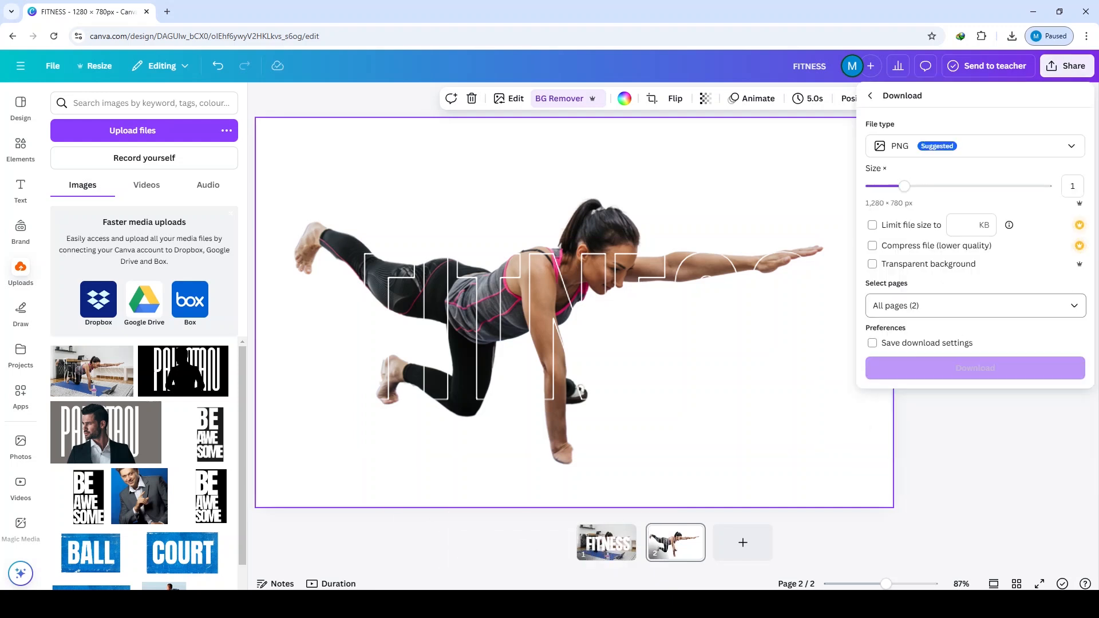
click(975, 305)
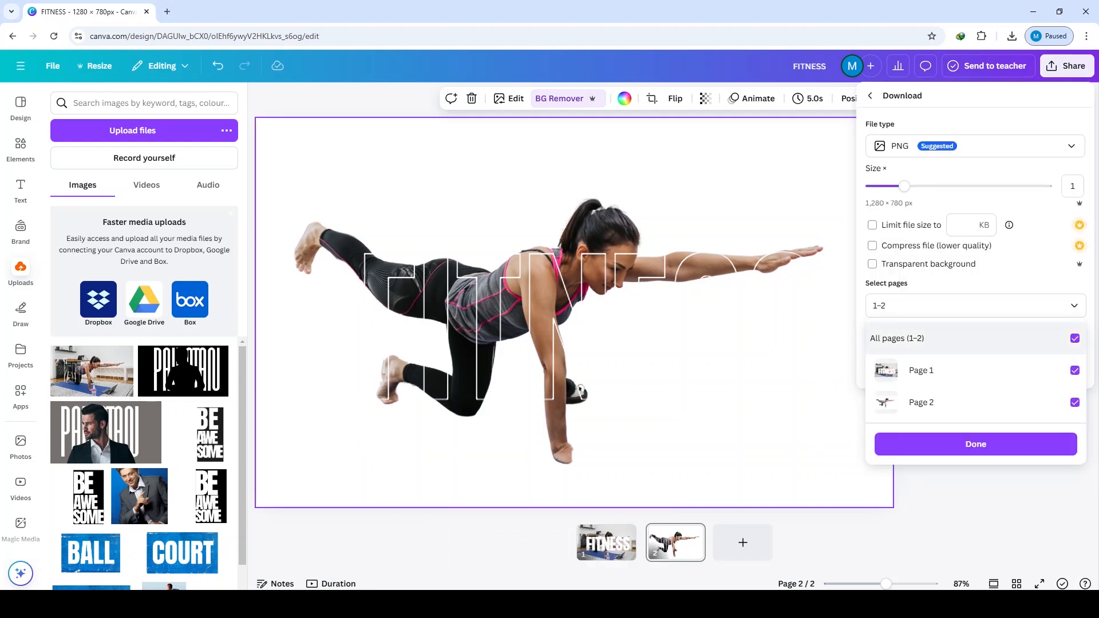
click(1074, 338)
click(1074, 402)
click(955, 305)
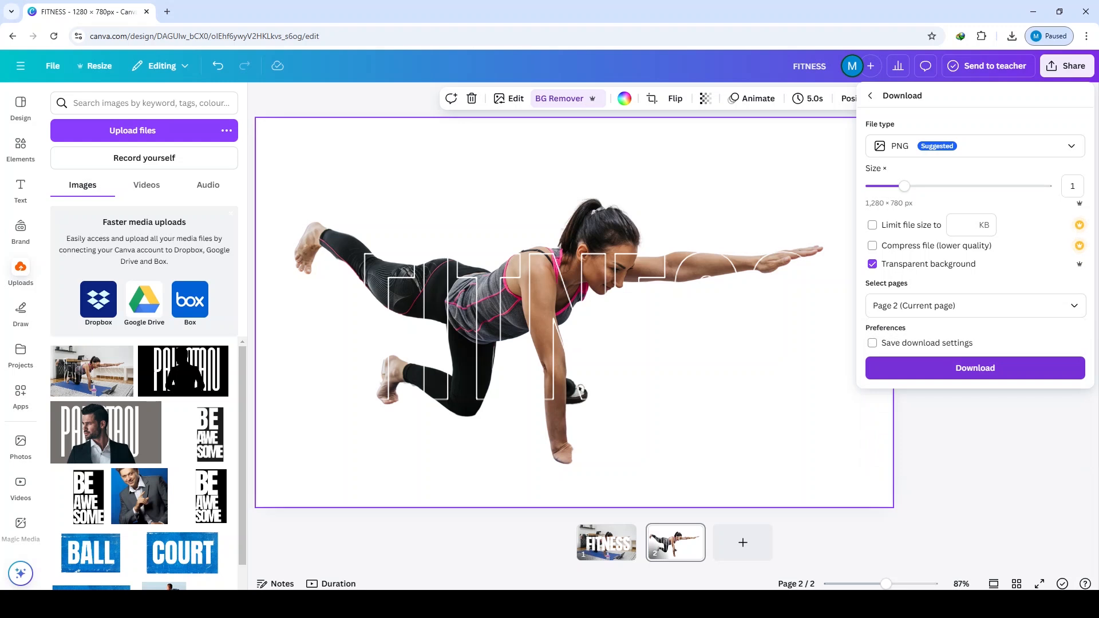
click(974, 368)
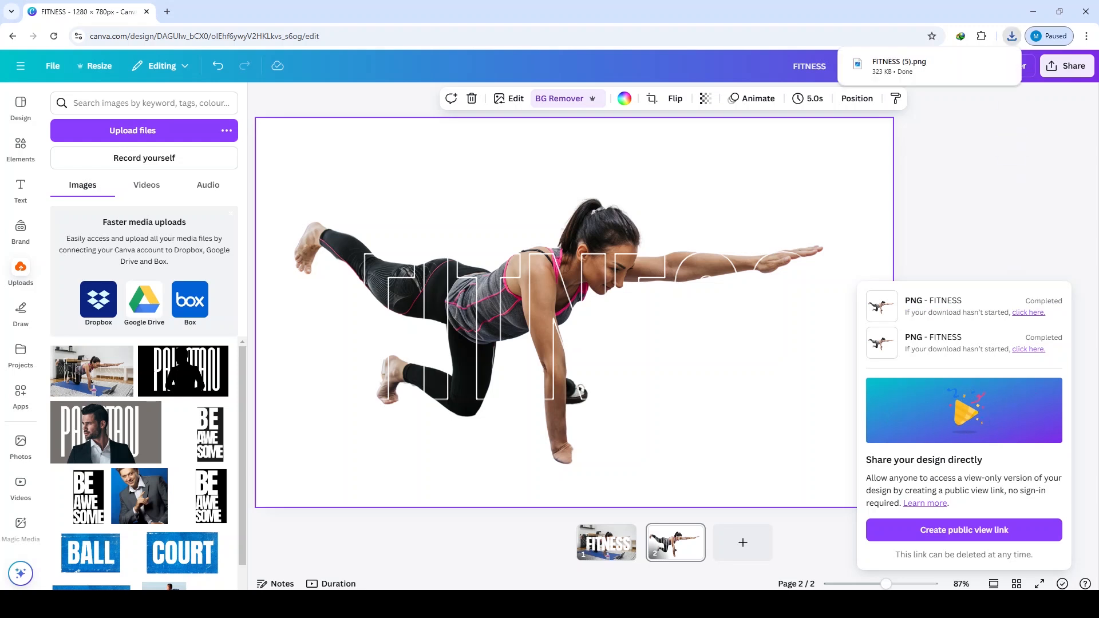
- Upload the downloaded FITNESS (5).png cutout to the design's image uploads
click(1011, 35)
drag(899, 89, 143, 381)
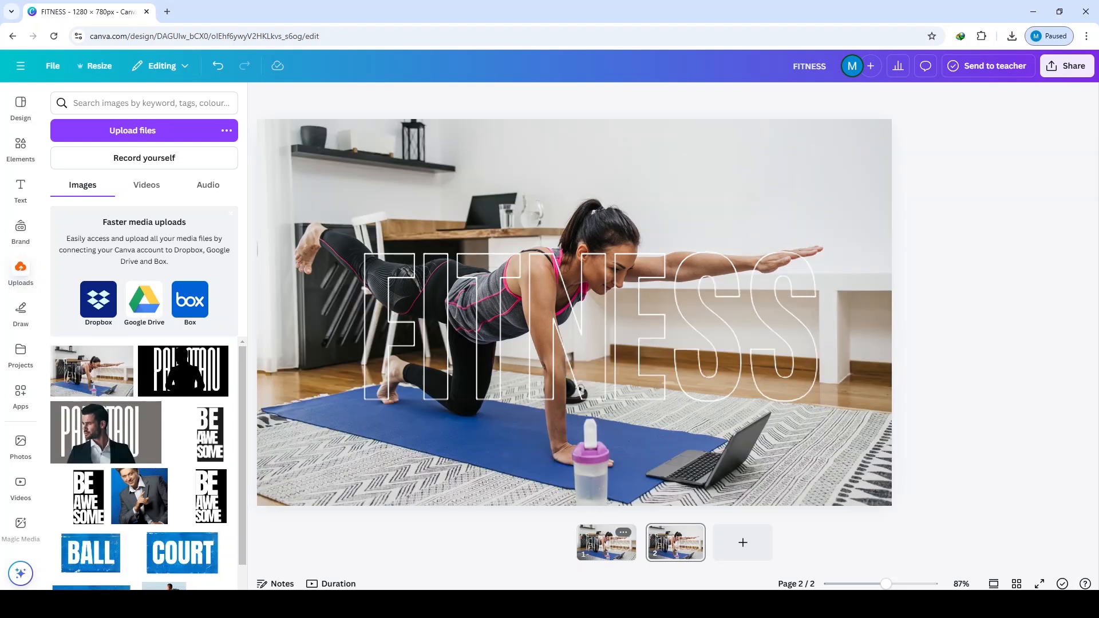
- Remove the Hollow effect from the FITNESS heading on page 1 by setting its text style to None
click(605, 542)
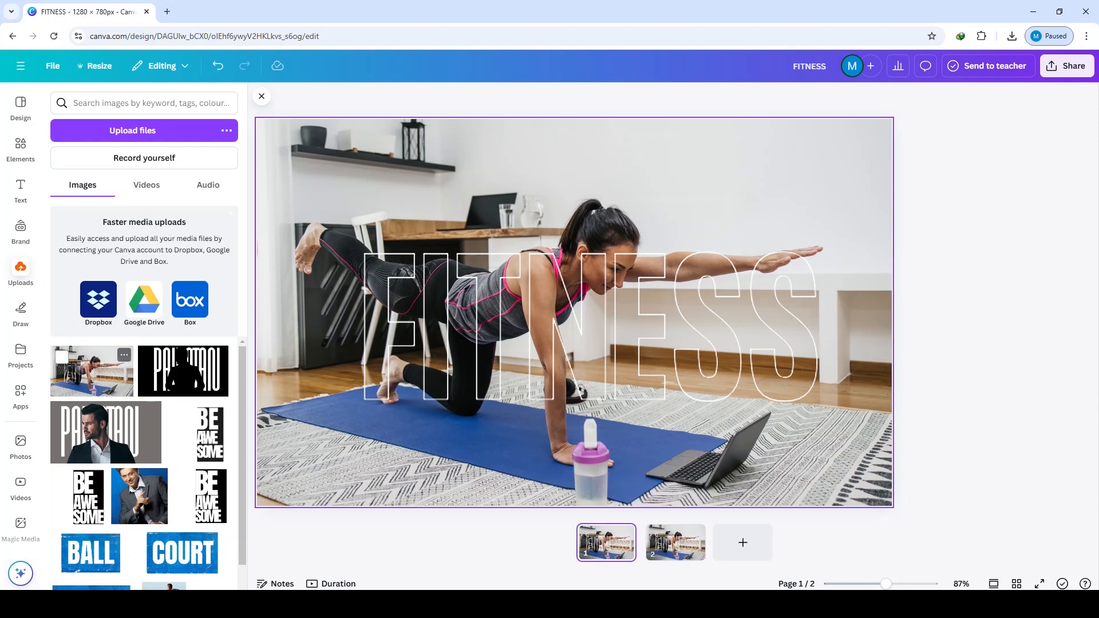
click(590, 346)
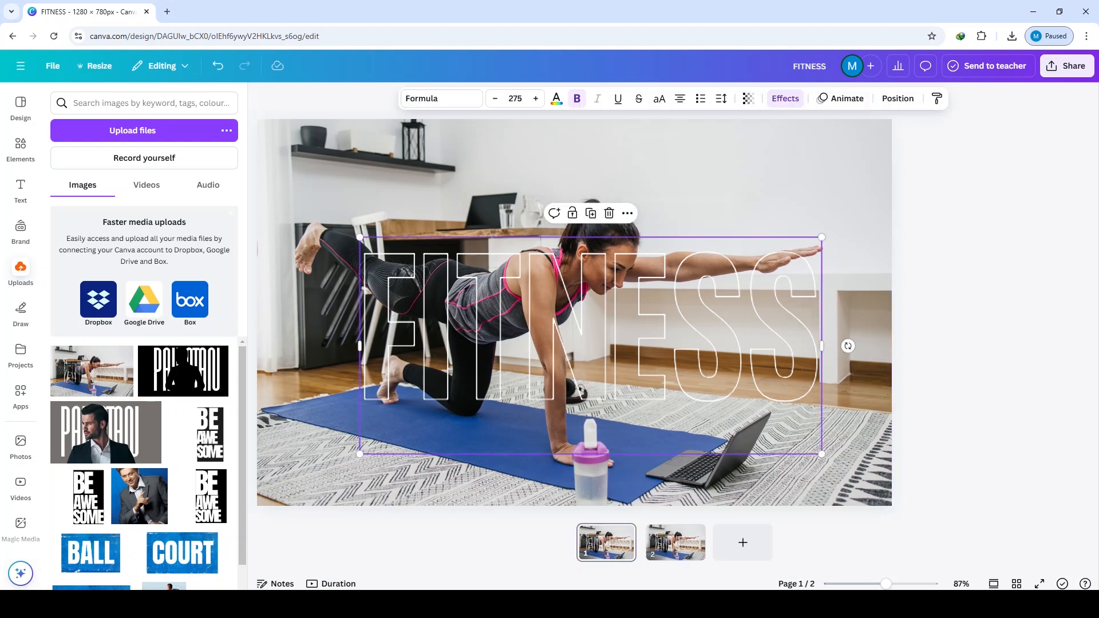
click(785, 98)
click(80, 170)
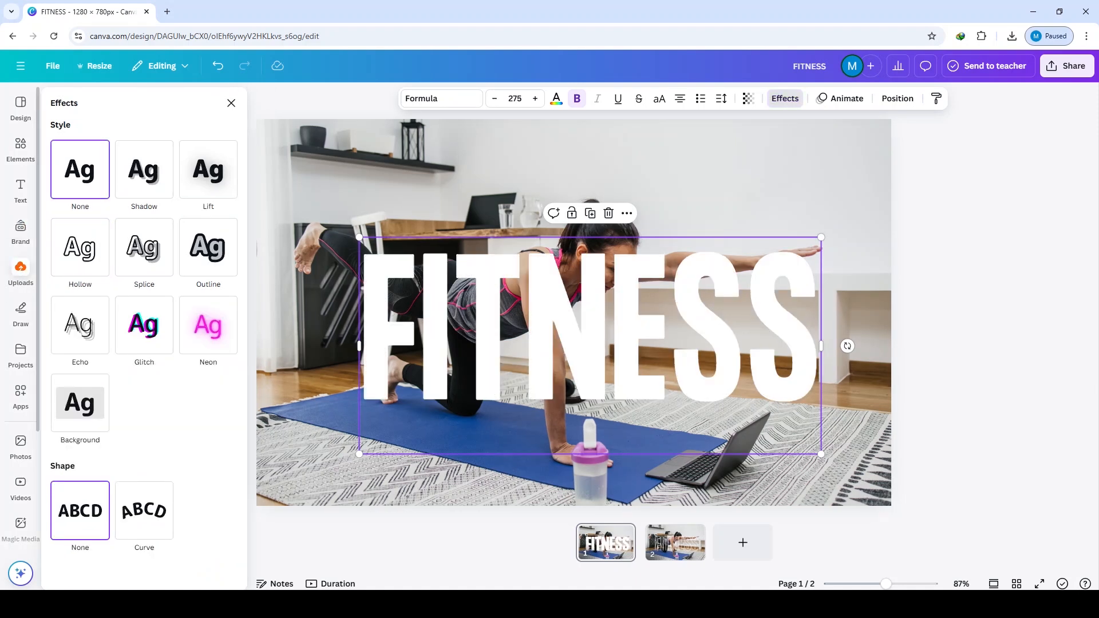
- Add the uploaded transparent cutout to page 1 and align it with the page's top-left corner
click(20, 269)
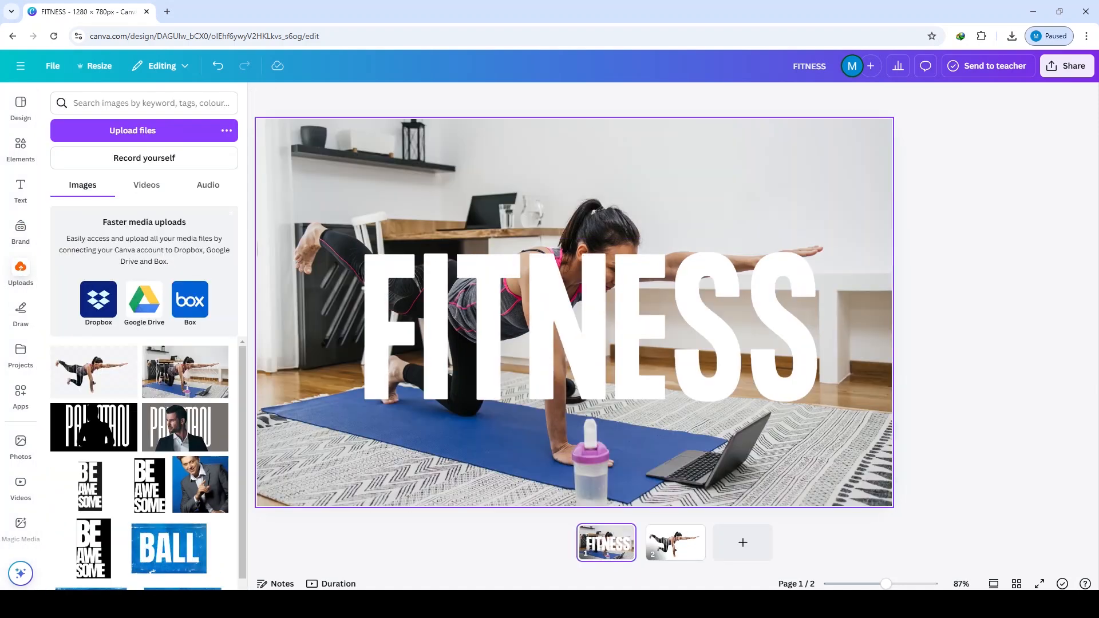
drag(94, 372, 530, 395)
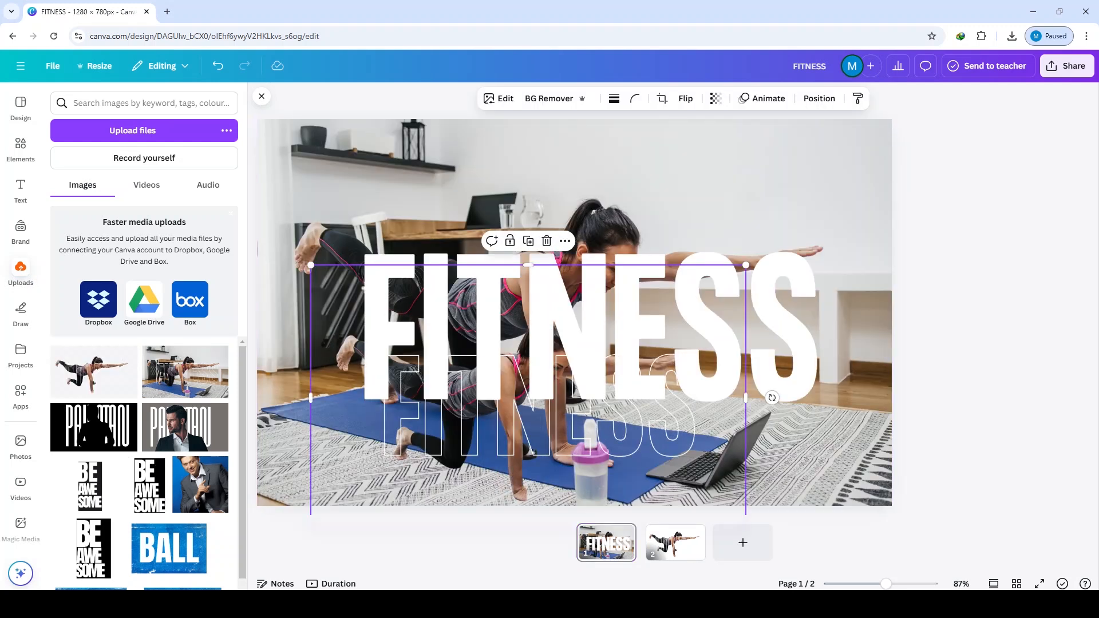
drag(529, 395, 476, 249)
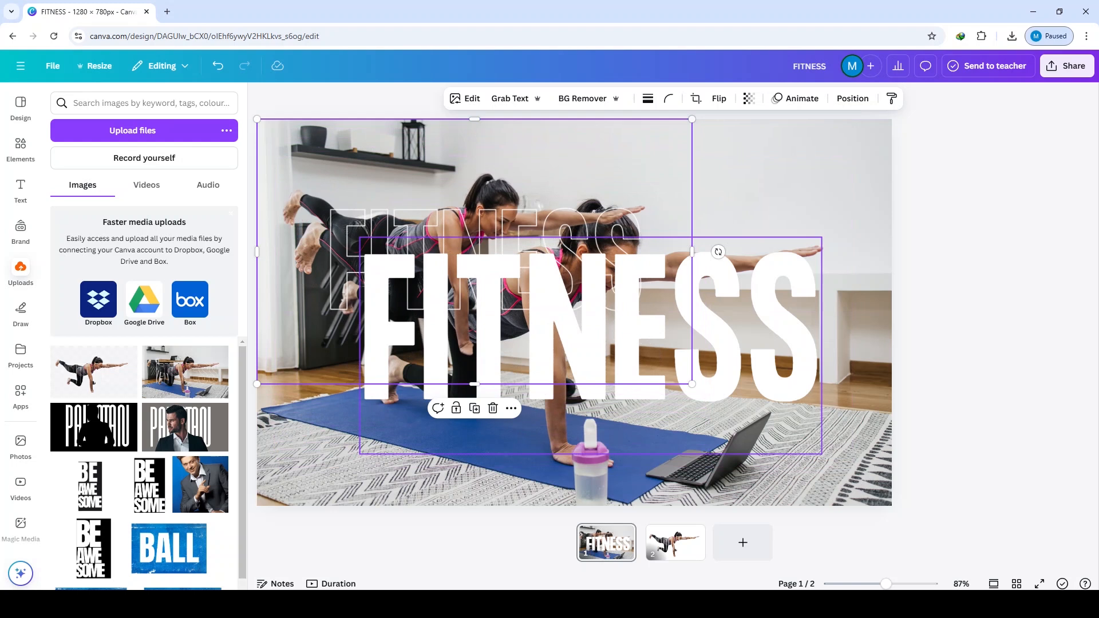
- Bring the cutout in front of the FITNESS heading and enlarge it to 1,280 × 780 to cover the whole page
right_click(462, 172)
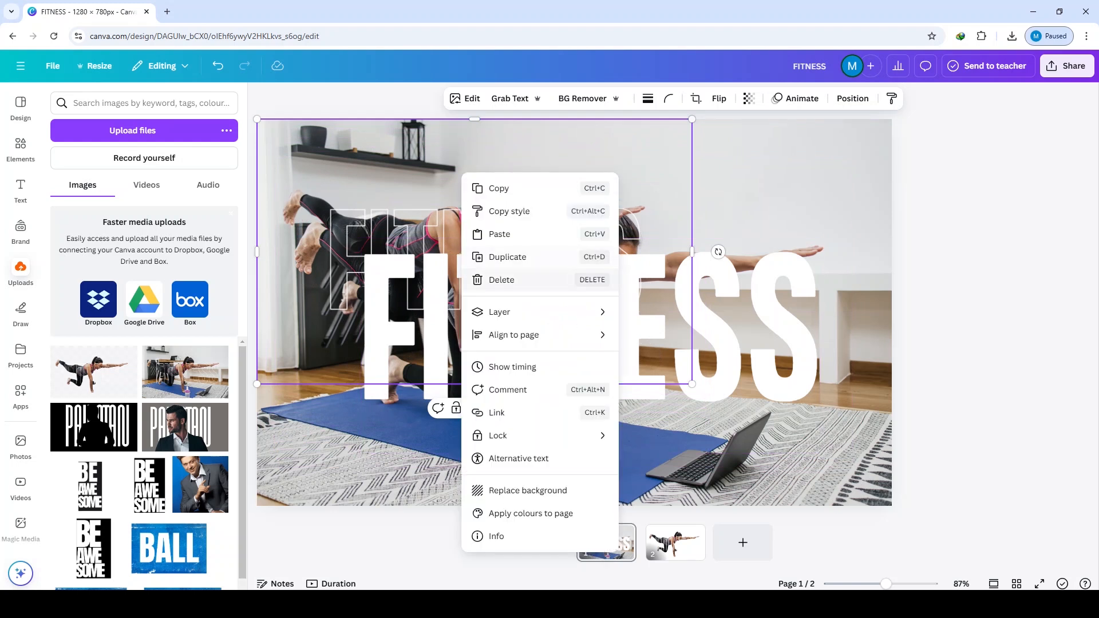
mouse_move(504, 312)
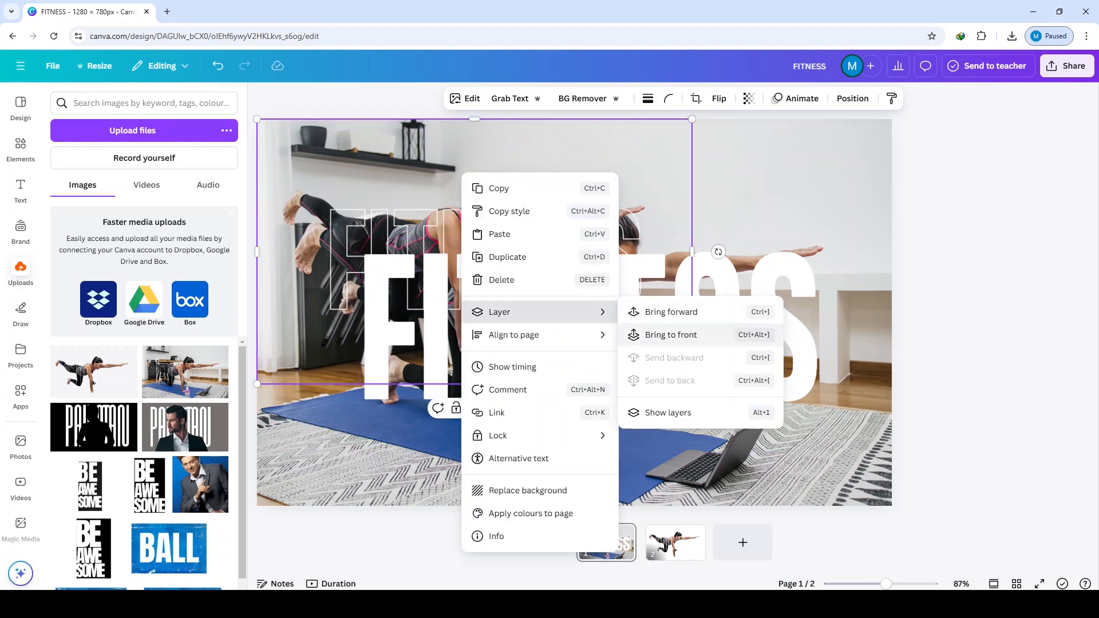
click(671, 334)
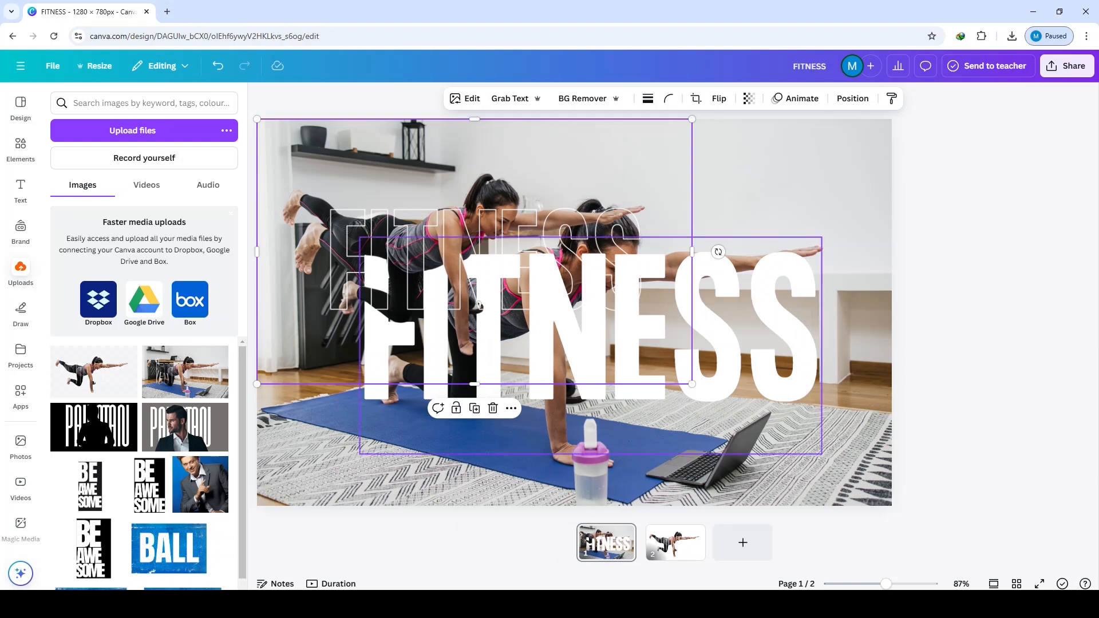
drag(692, 384, 891, 506)
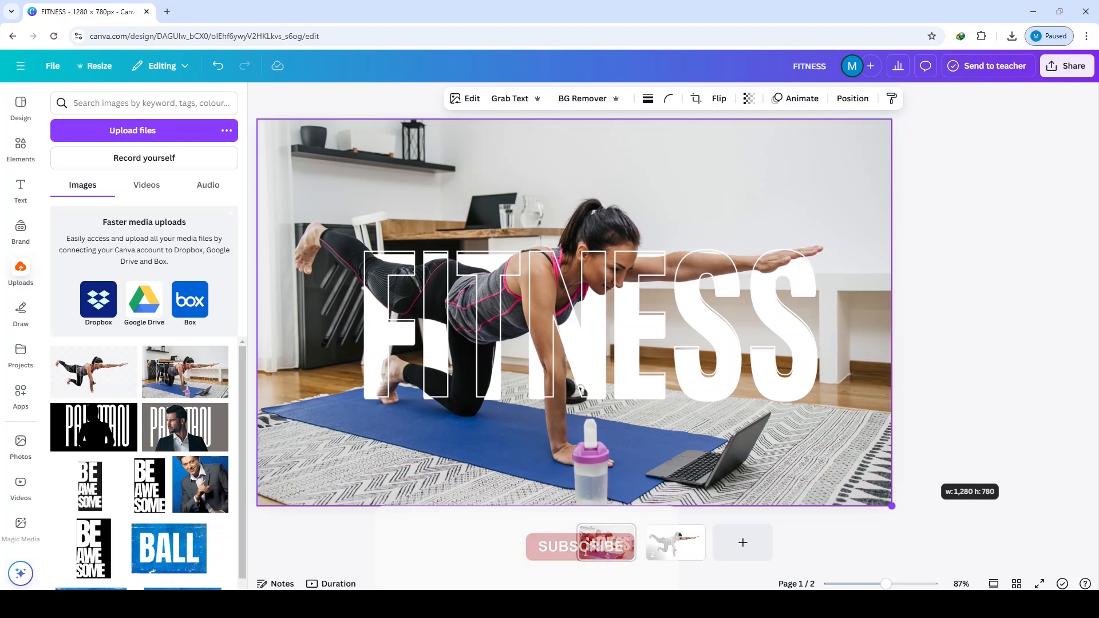